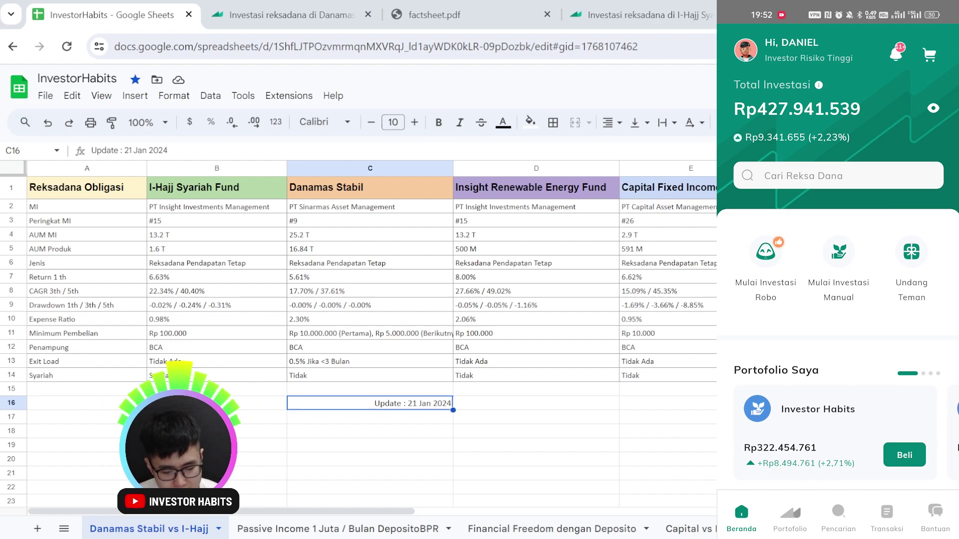
Open the notifications in the Makmur mobile app, browse the bonus and referral updates, and return to the home screen
left_click(895, 53)
left_click(744, 43)
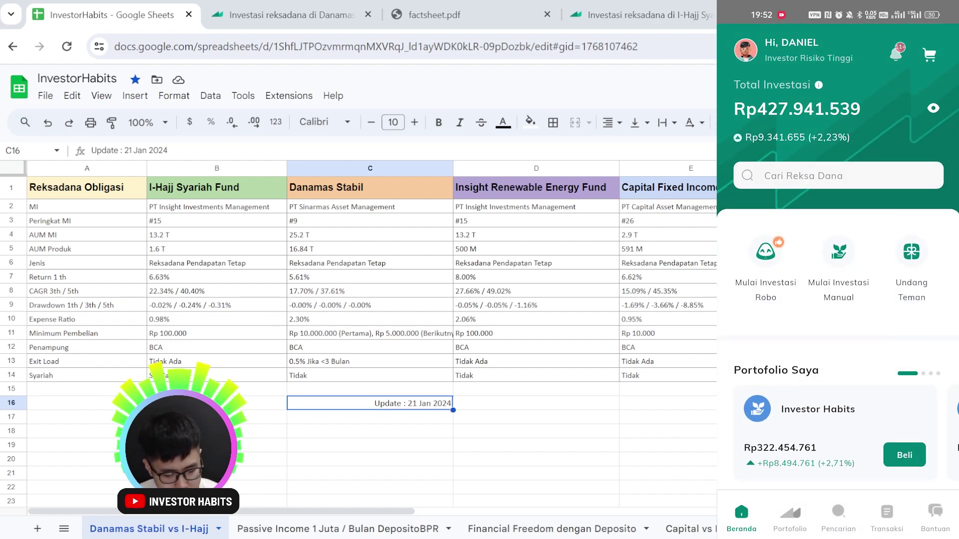
left_click(896, 53)
scroll(839, 300, "down", 3)
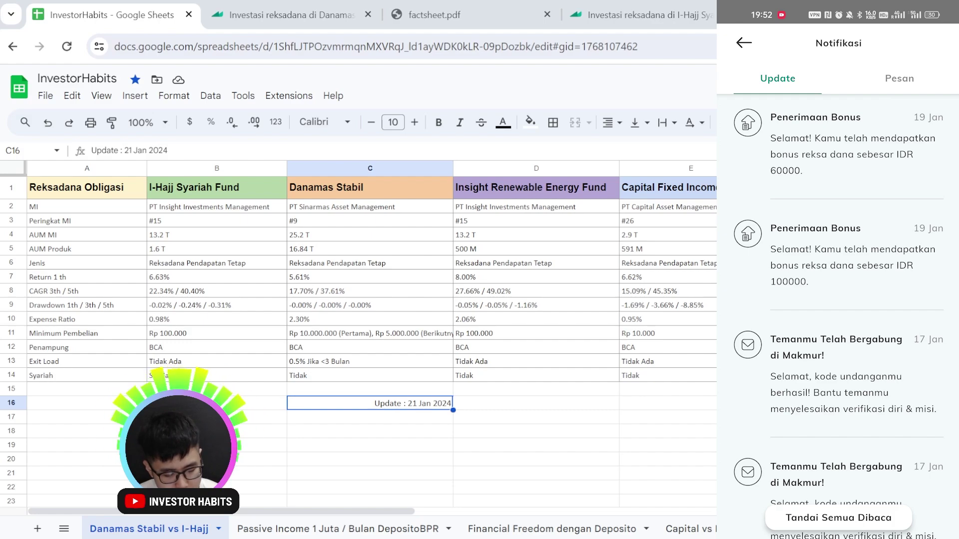
scroll(839, 300, "down", 2)
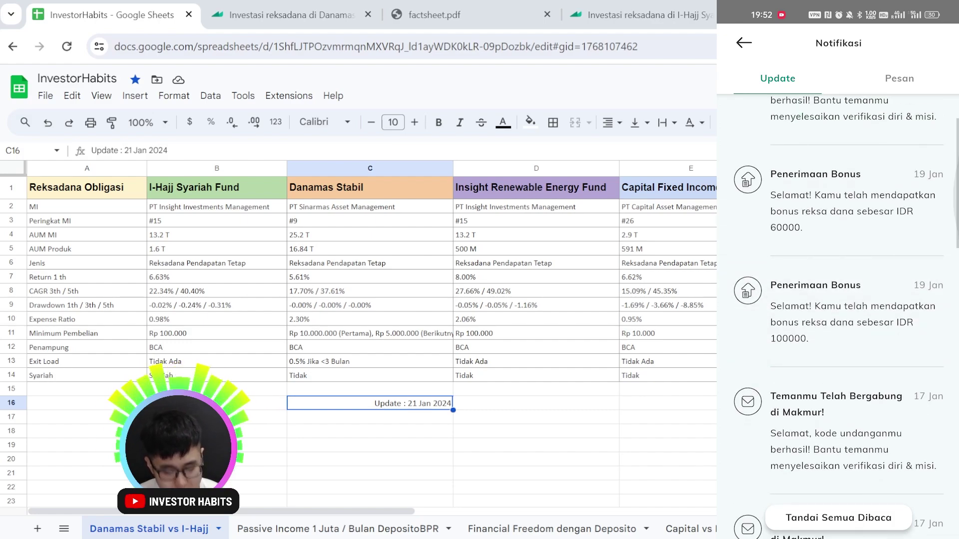
left_click(744, 42)
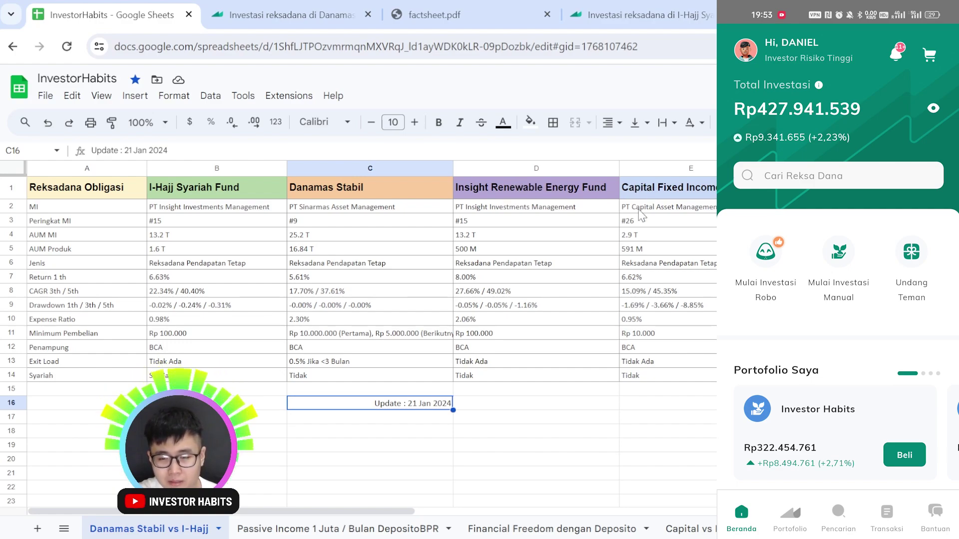
Hide the Insight Renewable Energy Fund and Capital Fixed Income columns (D and E) in the comparison sheet
left_click_drag(517, 174, 648, 169)
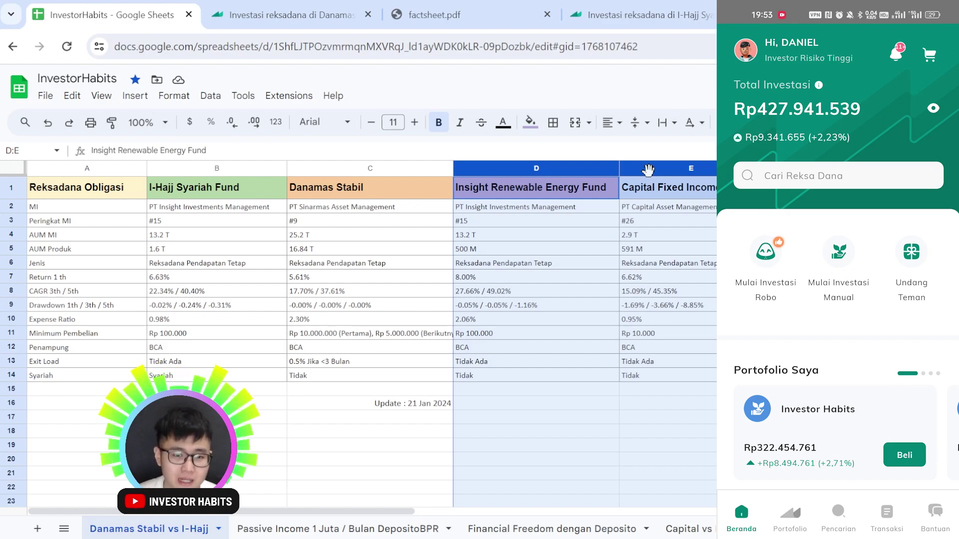
right_click(648, 170)
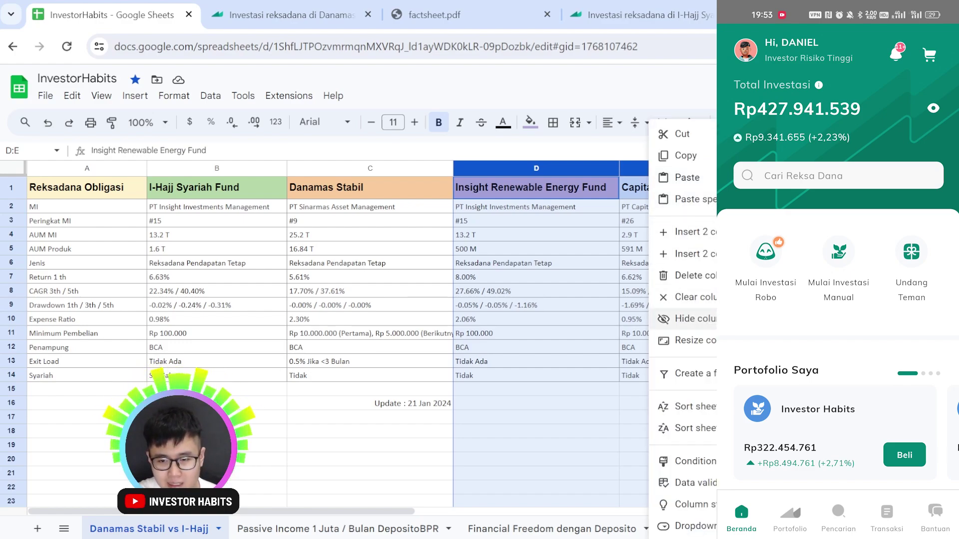
left_click(694, 319)
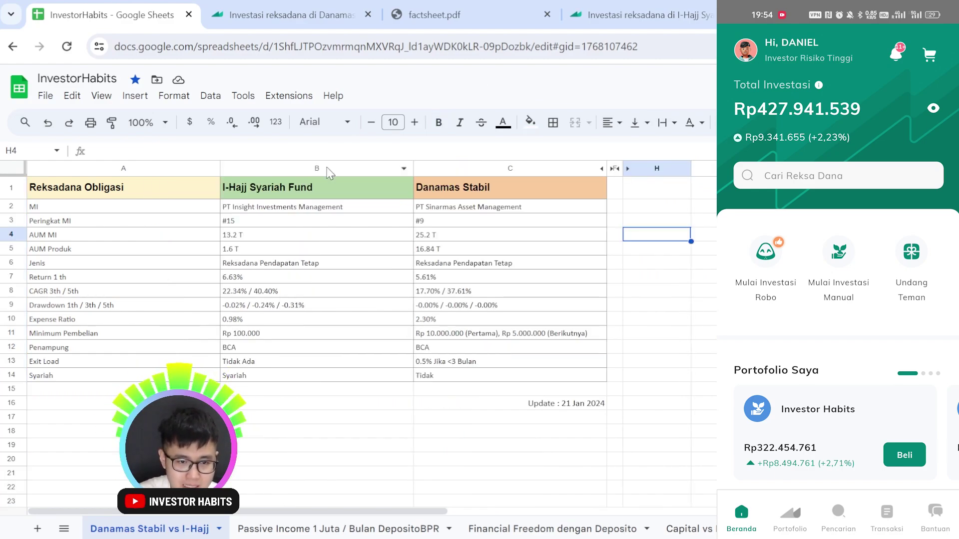
Examine the two fund headings and the I-Hajj Syariah Fund's manager AUM and manager ranking in the sheet
left_click(314, 192)
left_click(432, 188)
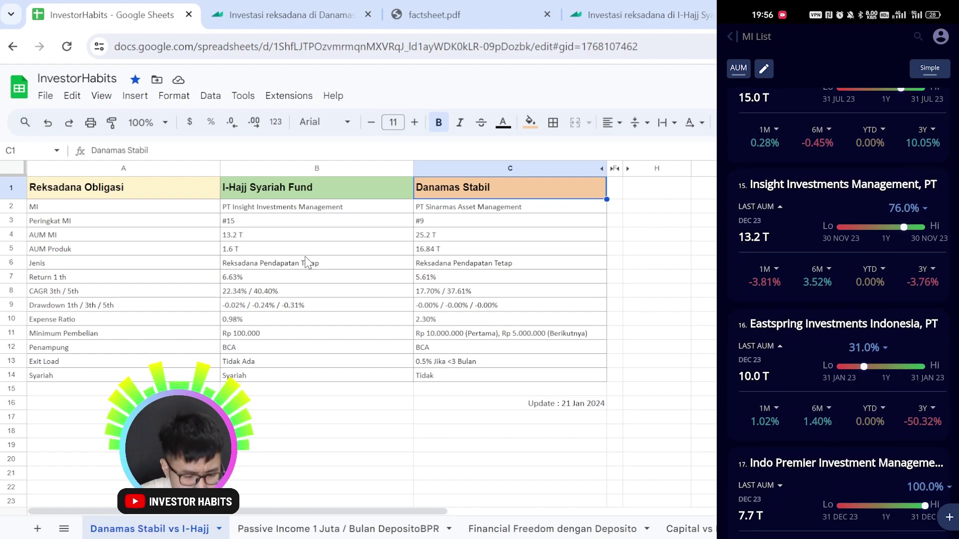
left_click(242, 239)
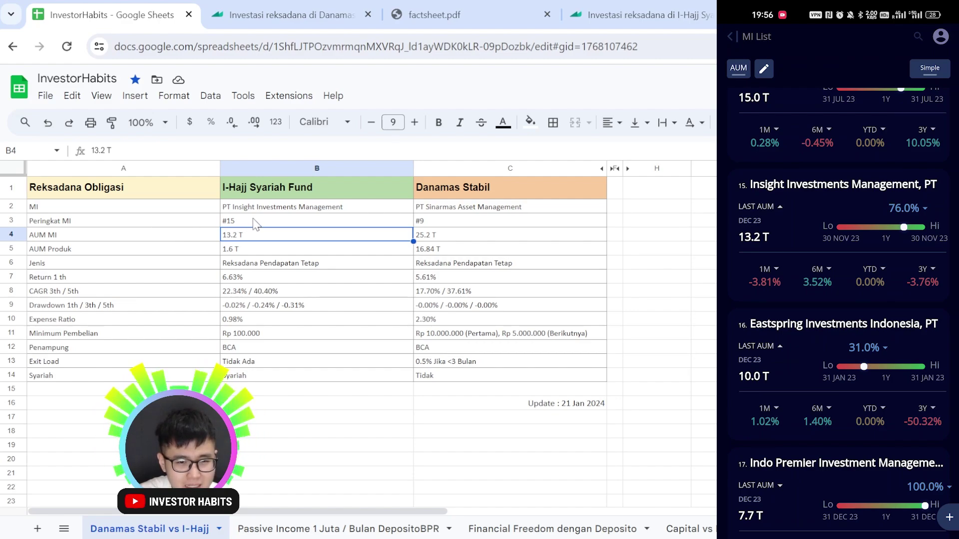
left_click(257, 221)
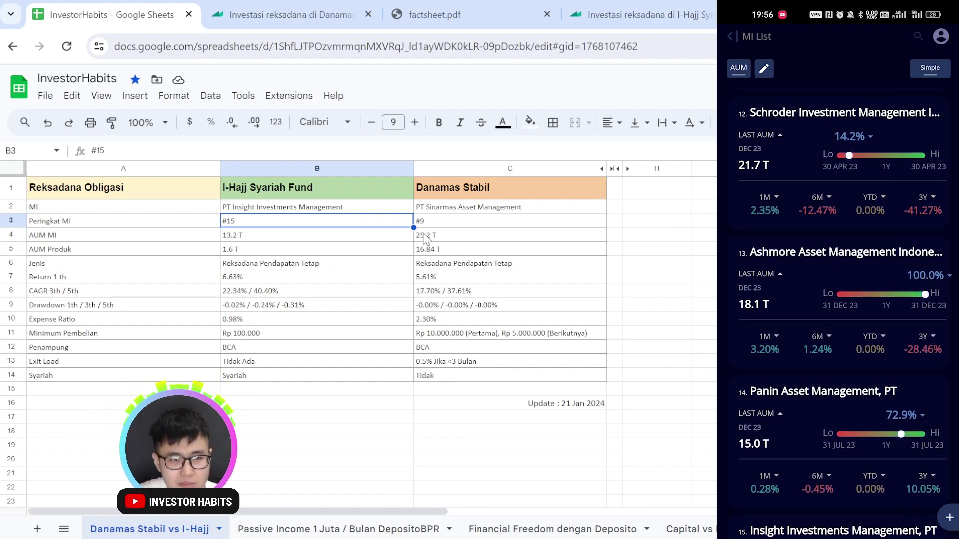
Open the Danamas Stabil page on Makmur and highlight its investment manager in the fund information
left_click(278, 16)
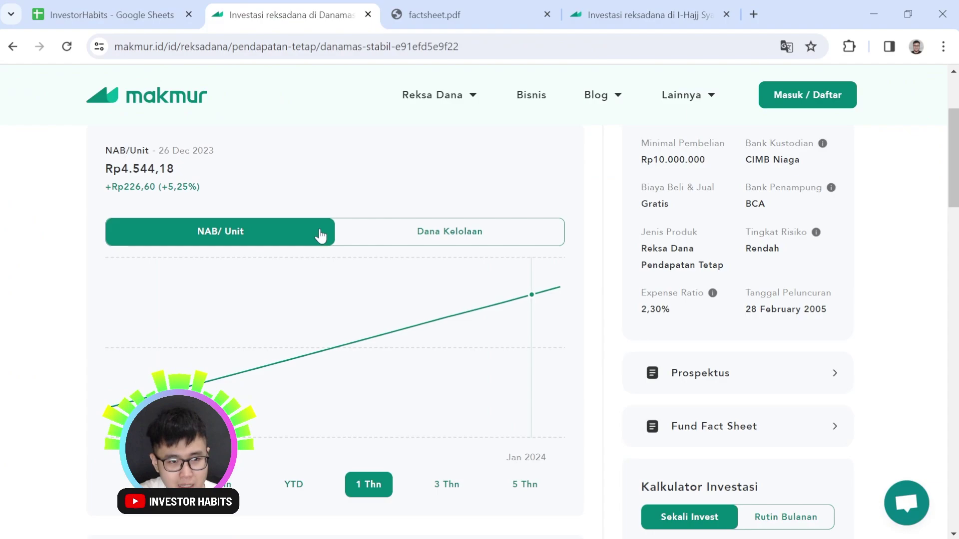
scroll(649, 274, "up", 3)
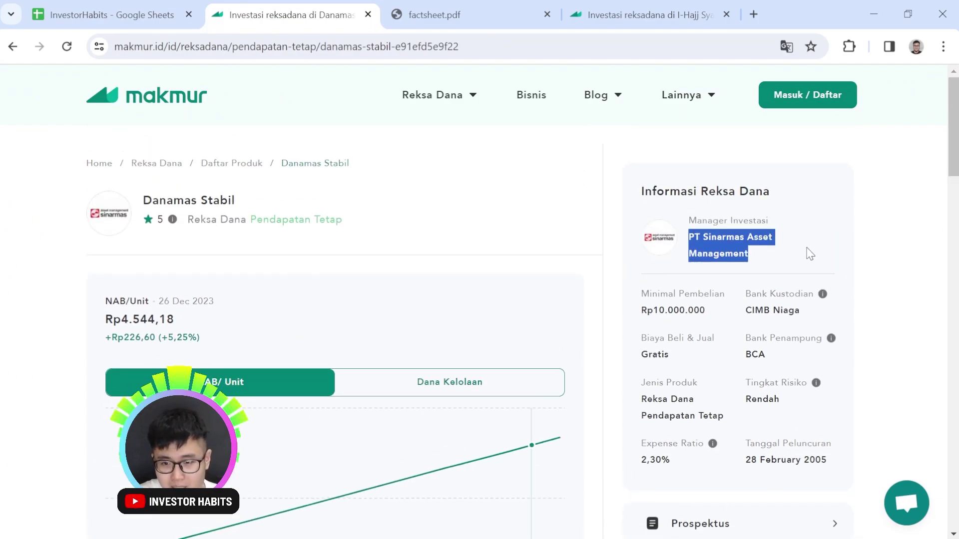
left_click(760, 253)
left_click_drag(754, 253, 687, 220)
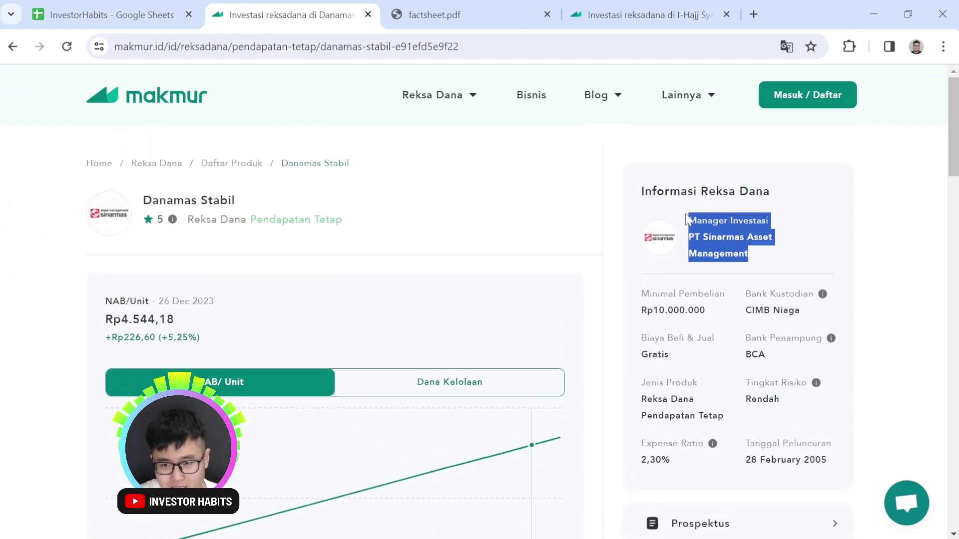
Return to the comparison sheet and check the product AUM of Danamas Stabil against the mobile product comparison
key("ctrl+Page_Up")
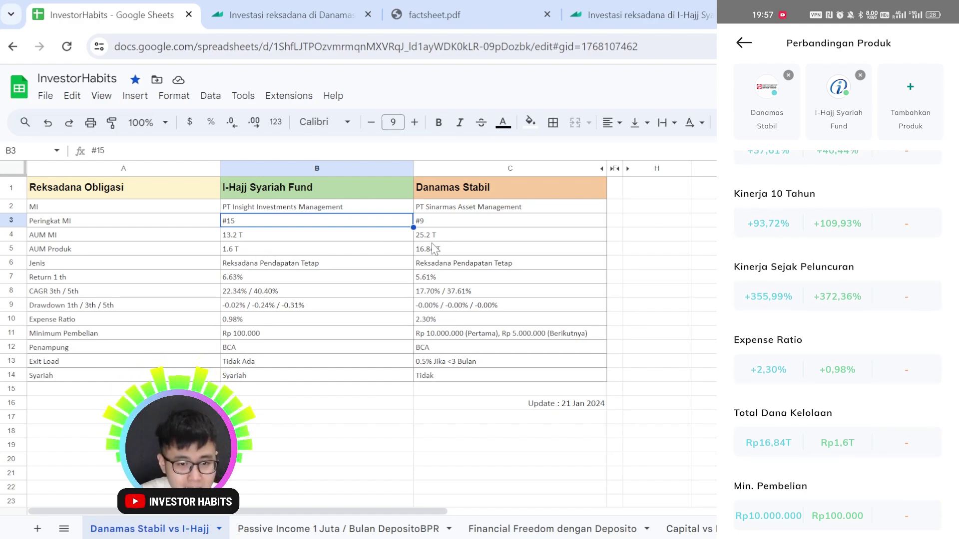
left_click(485, 249)
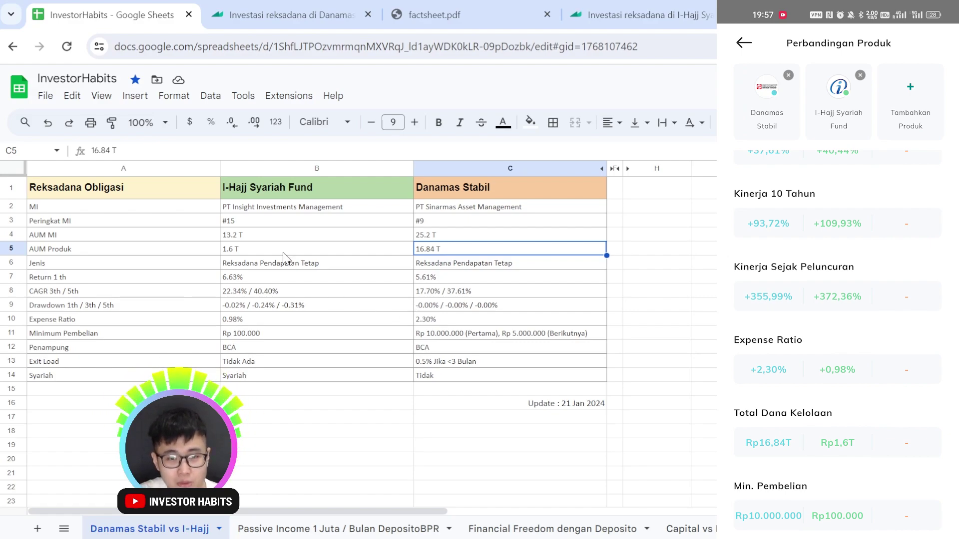
scroll(838, 340, "up", 10)
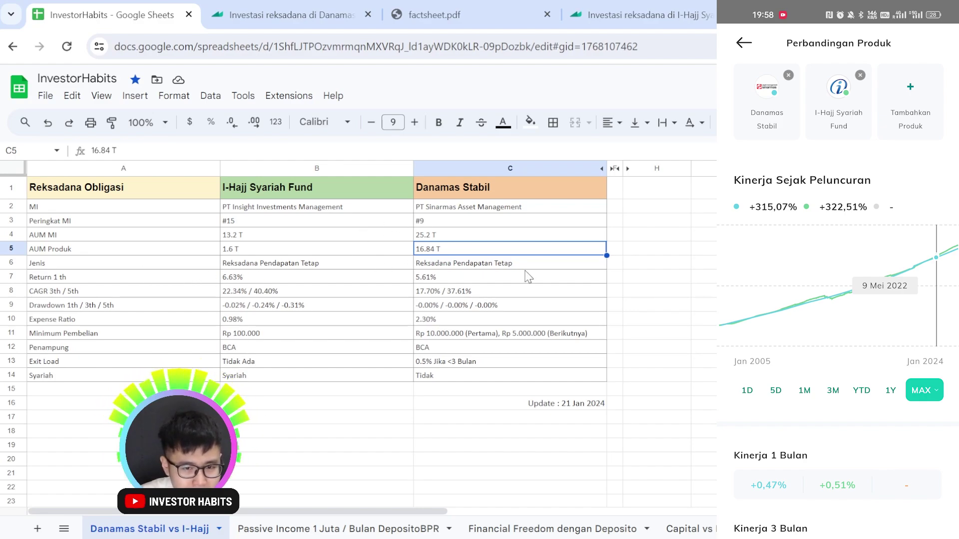
Examine the asset allocation and main holdings on the Danamas Stabil page
key("ctrl+Tab")
scroll(227, 387, "down", 3)
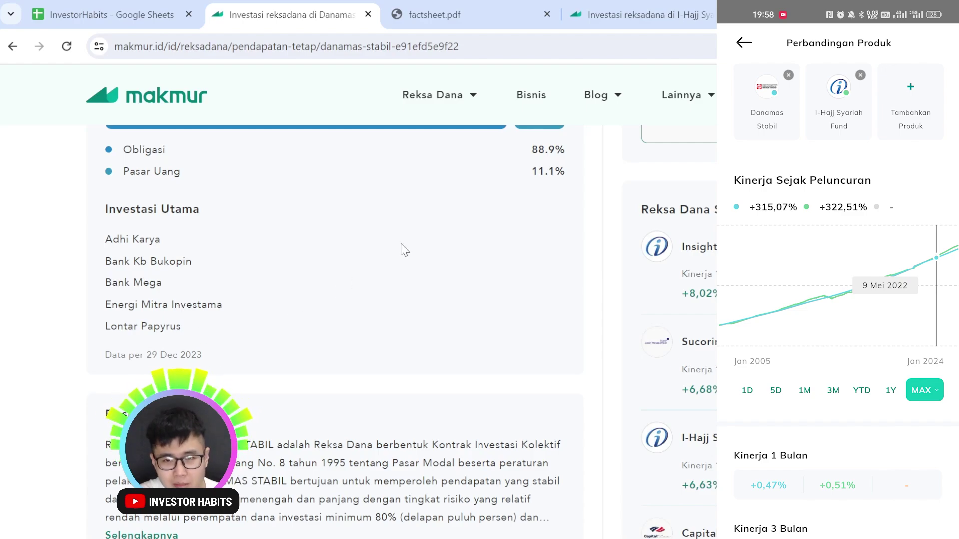
scroll(405, 250, "down", 3)
Open the I-Hajj Syariah Fund from the similar funds in a new tab and examine its main holdings
middle_click(697, 287)
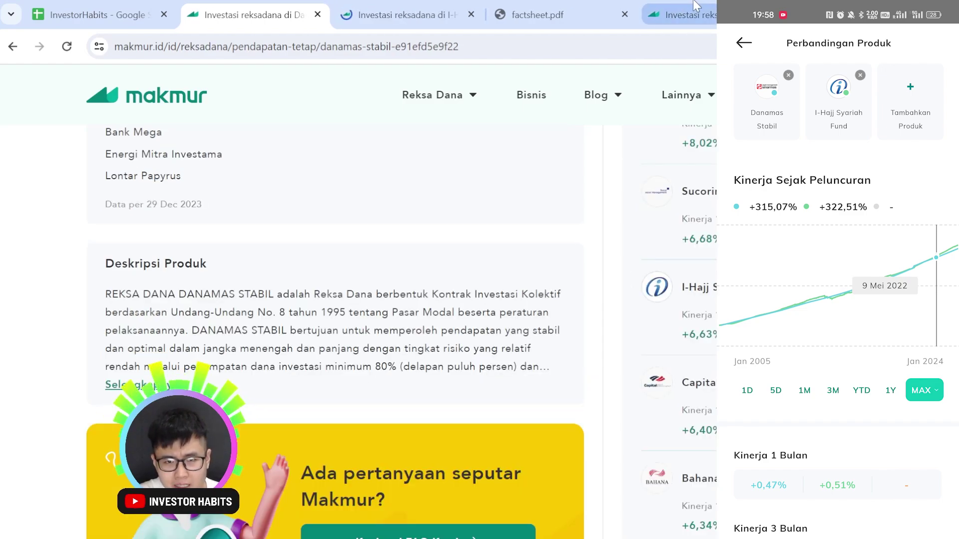
left_click(400, 15)
scroll(348, 293, "down", 5)
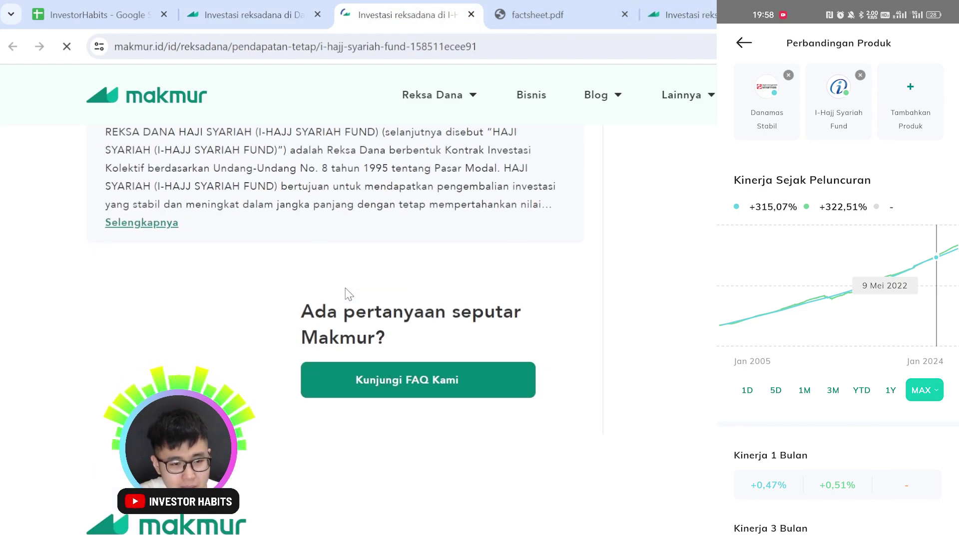
scroll(348, 294, "up", 5)
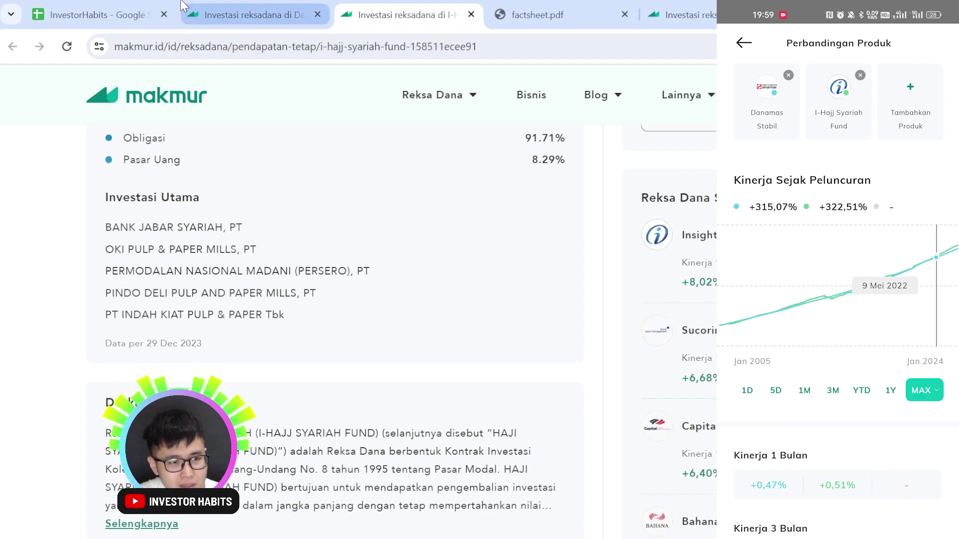
Check the I-Hajj Syariah Fund's one-year return in the sheet, and its performance and drawdown figures on its Makmur page
left_click(95, 15)
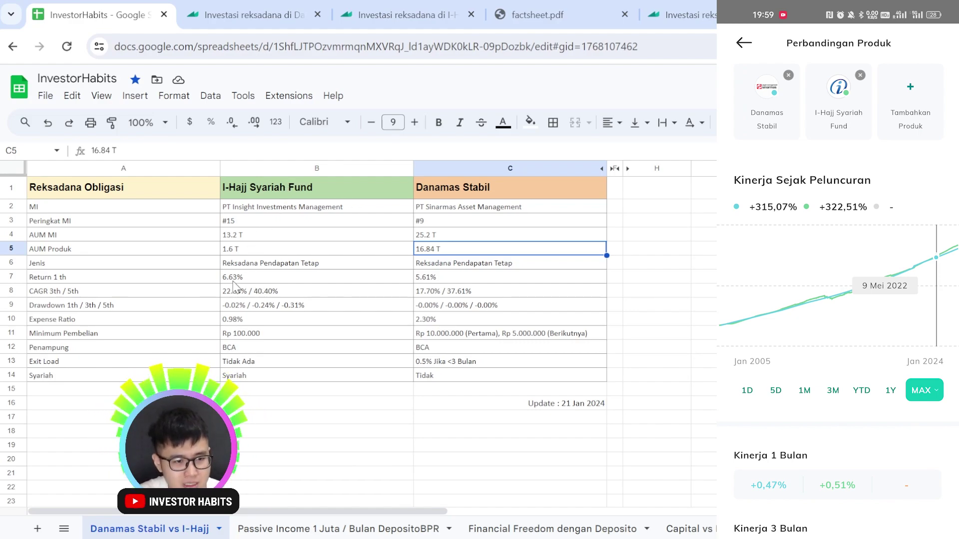
left_click(235, 279)
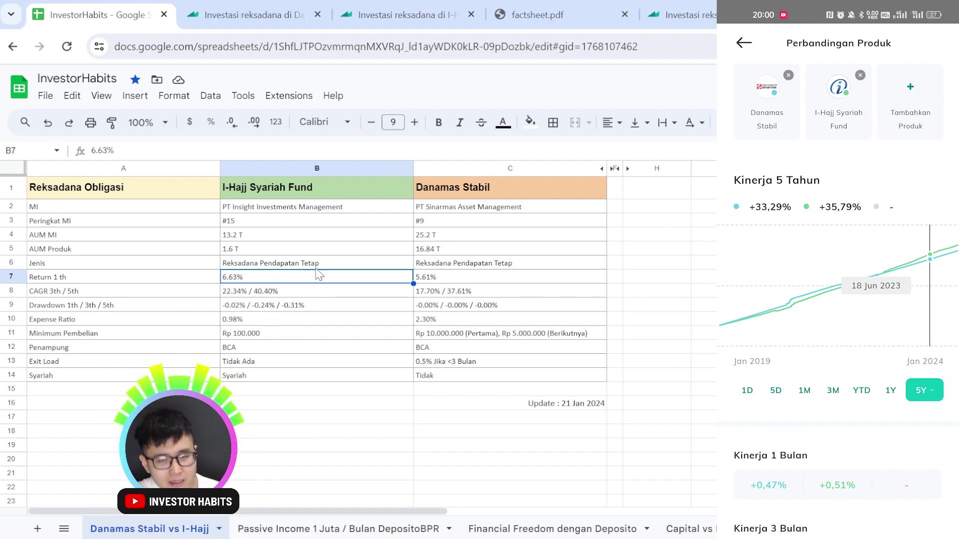
left_click(367, 6)
scroll(338, 271, "down", 5)
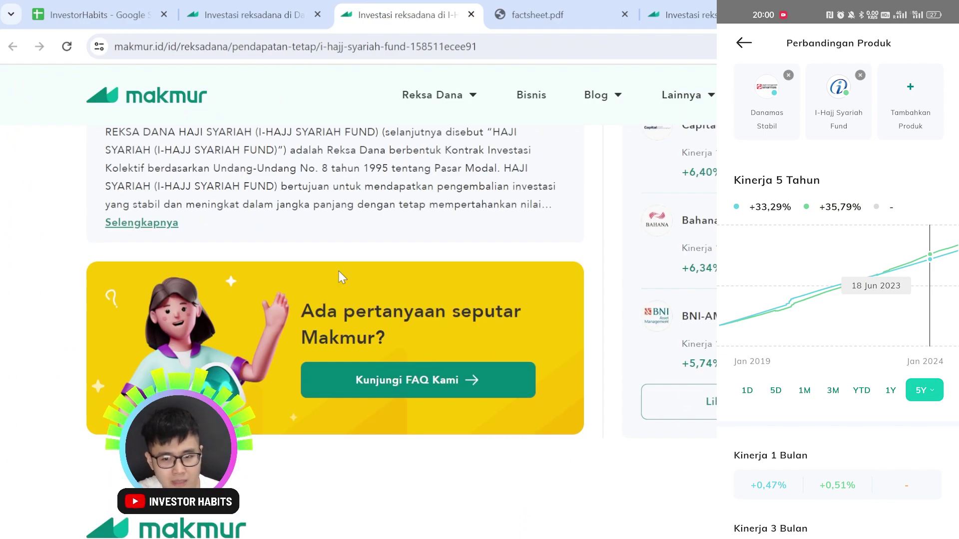
scroll(338, 270, "down", 5)
scroll(339, 270, "up", 6)
scroll(339, 271, "up", 10)
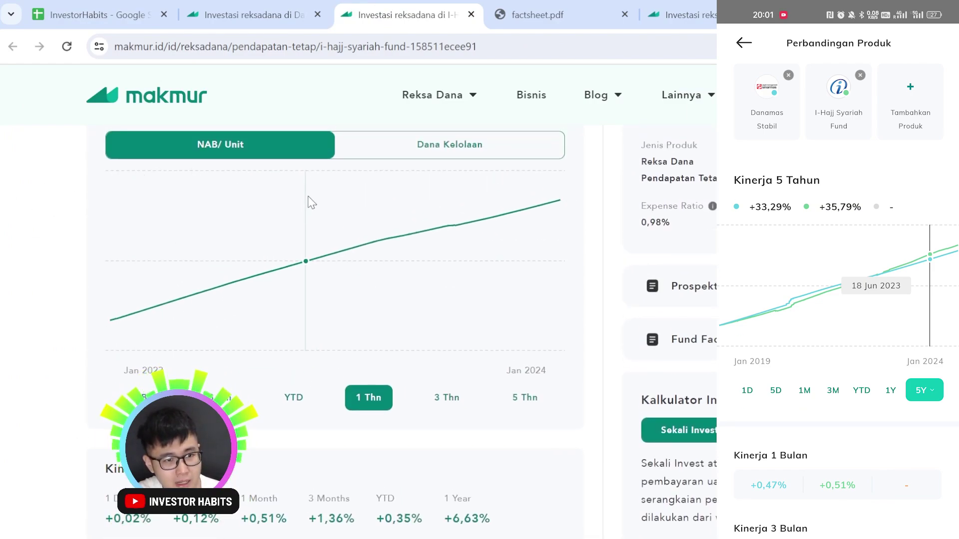
scroll(350, 210, "down", 4)
scroll(299, 250, "down", 2)
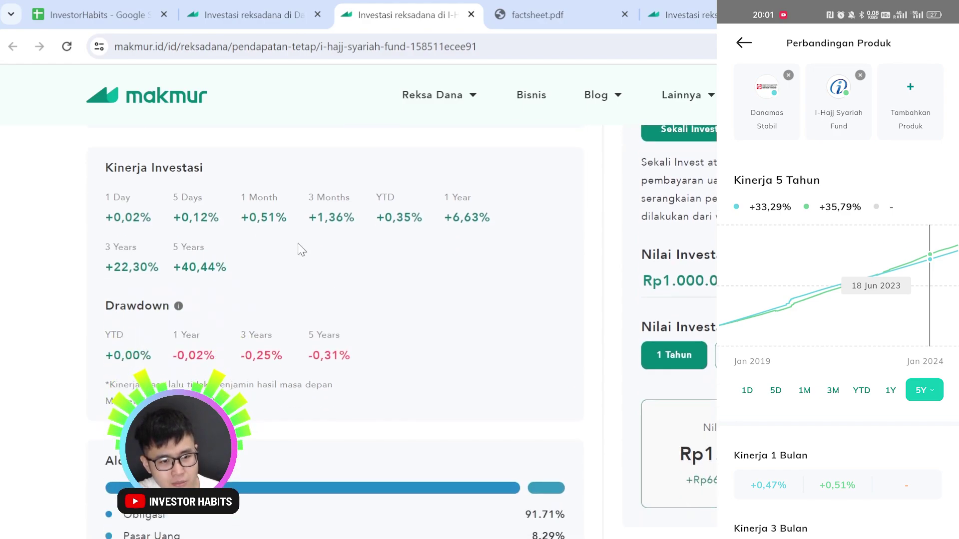
scroll(92, 300, "down", 1)
scroll(188, 241, "down", 1)
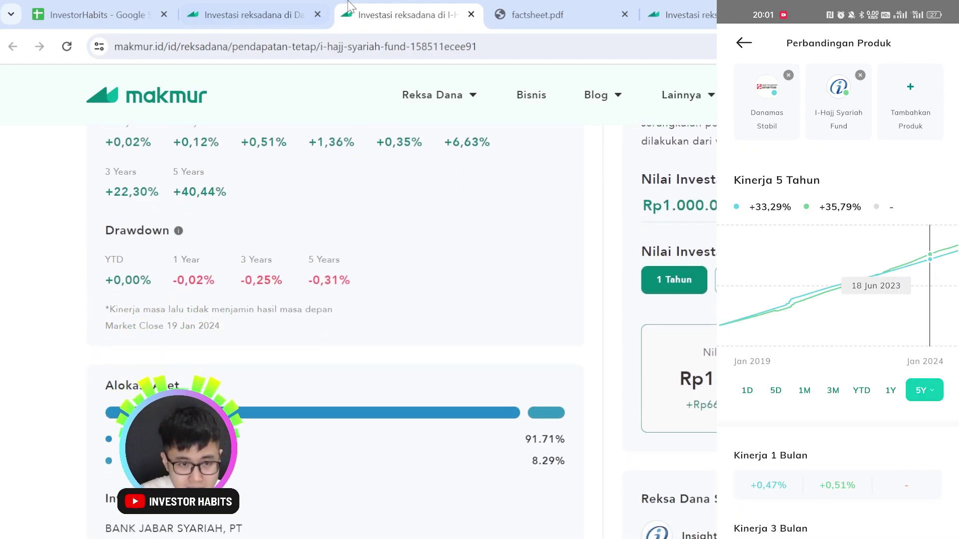
View the drawdown on the Danamas Stabil page and check it against the fund's CAGR and drawdown cells in the sheet
left_click(245, 15)
scroll(264, 227, "up", 7)
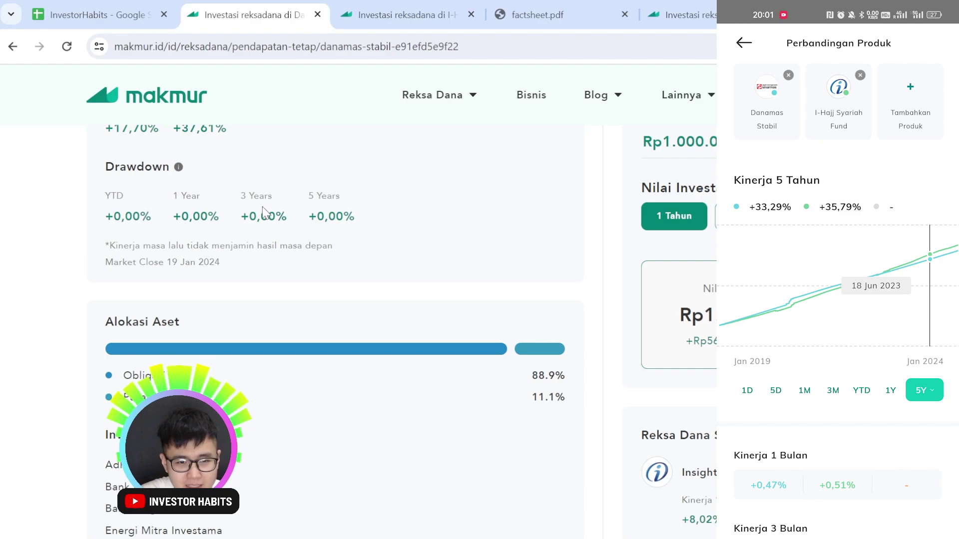
key("ctrl+1")
left_click(439, 291)
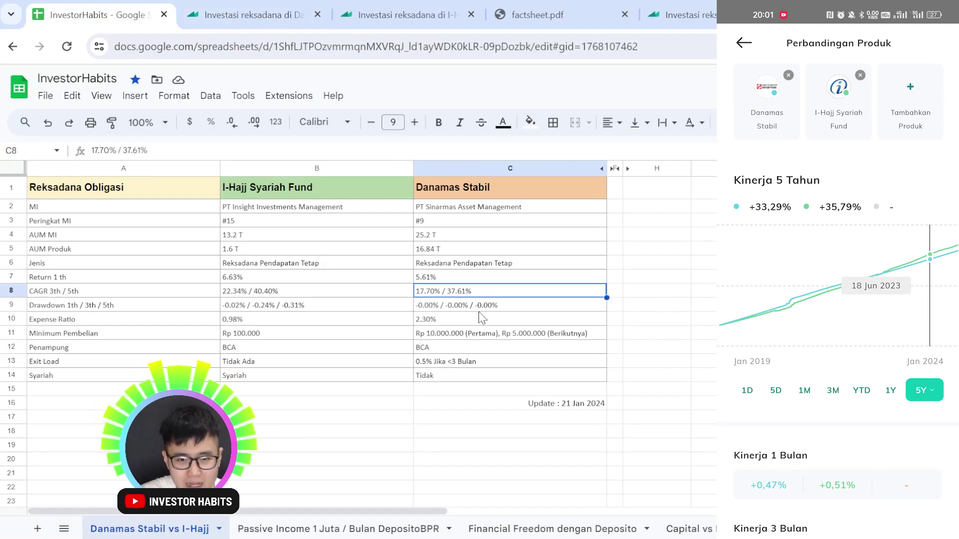
left_click(478, 307)
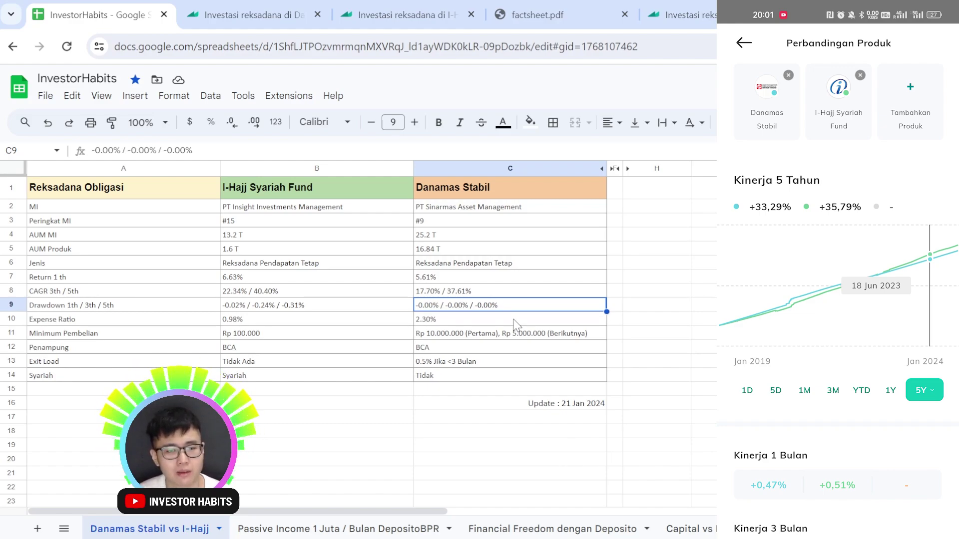
Review Danamas Stabil's fund type, one-year return and drawdown cells in the comparison sheet
left_click(462, 269)
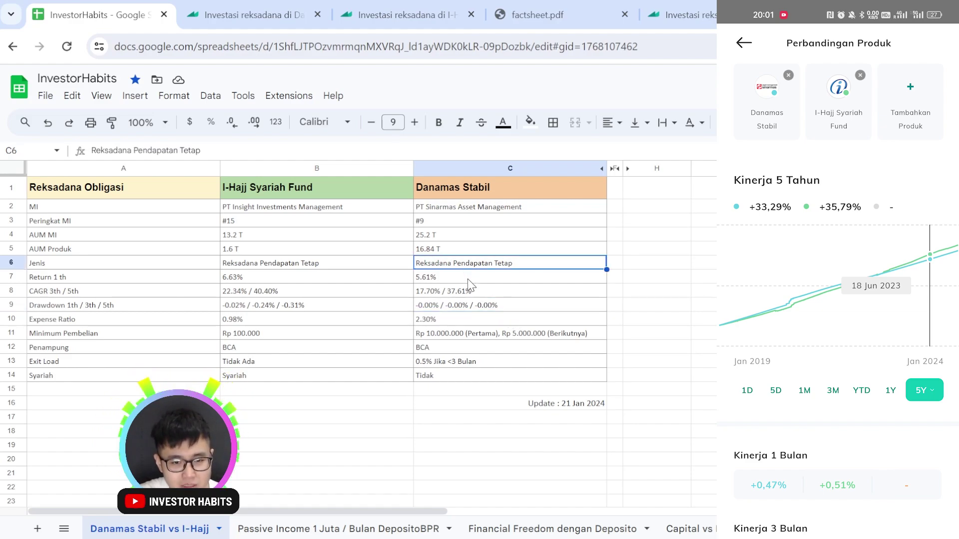
left_click(467, 278)
left_click(481, 305)
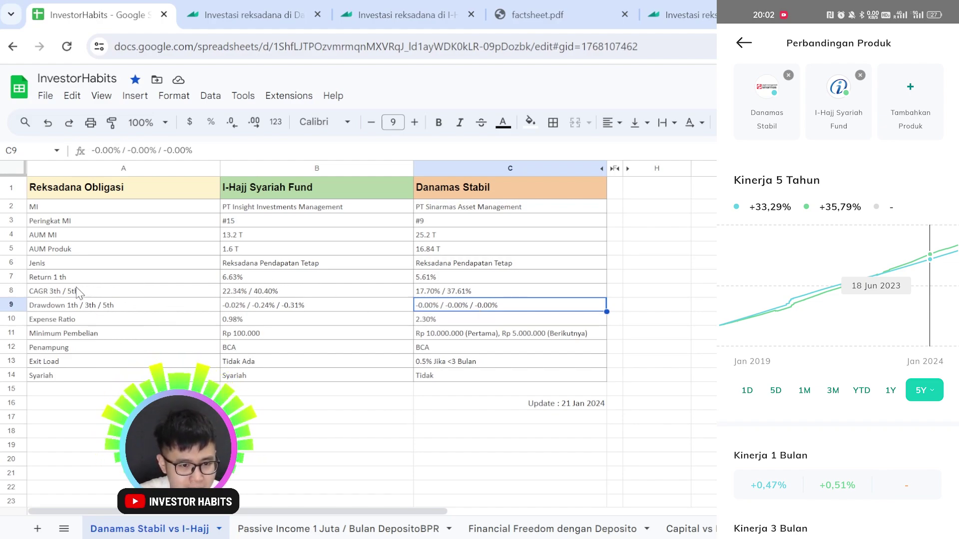
Check the expense ratio row in the sheet and highlight the I-Hajj Syariah Fund's expense ratio on its Makmur page
left_click(65, 319)
left_click(245, 324)
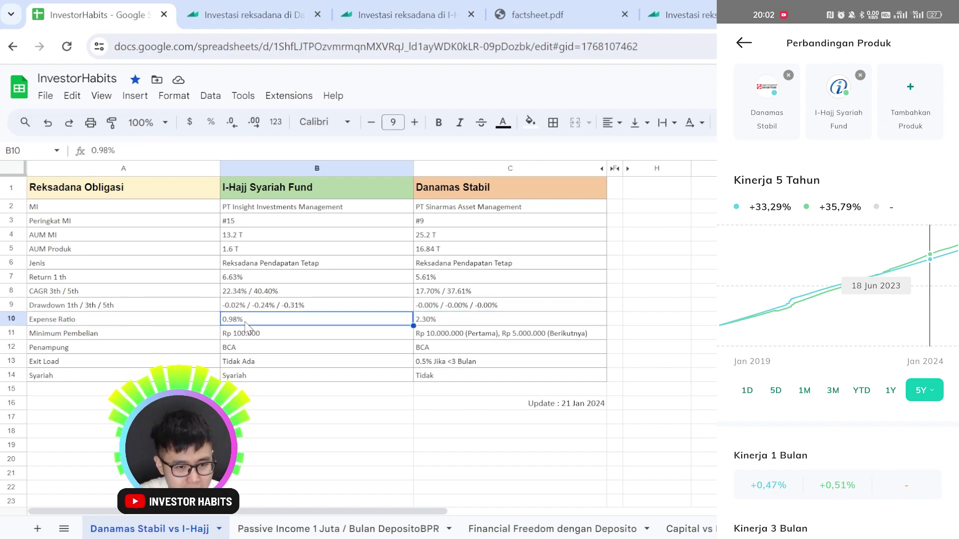
left_click(260, 12)
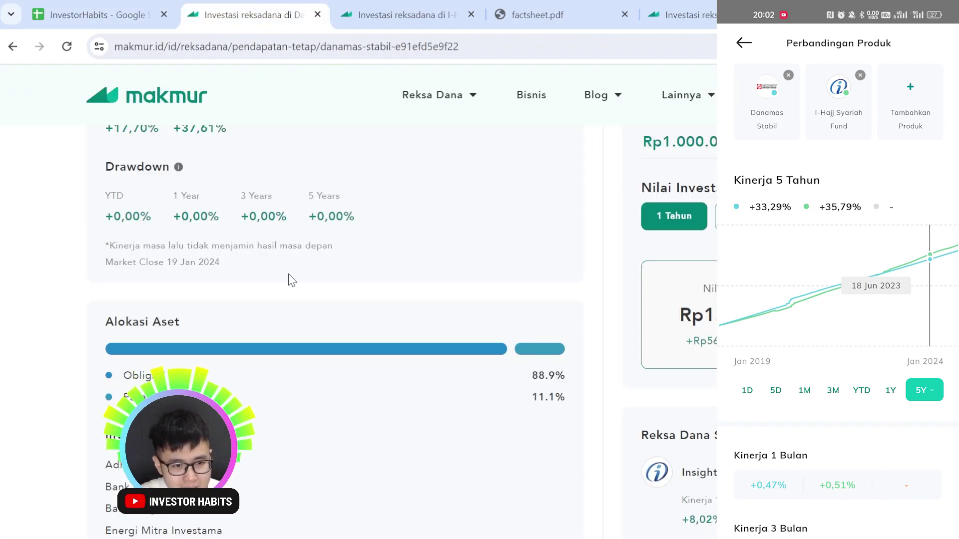
scroll(287, 276, "up", 3)
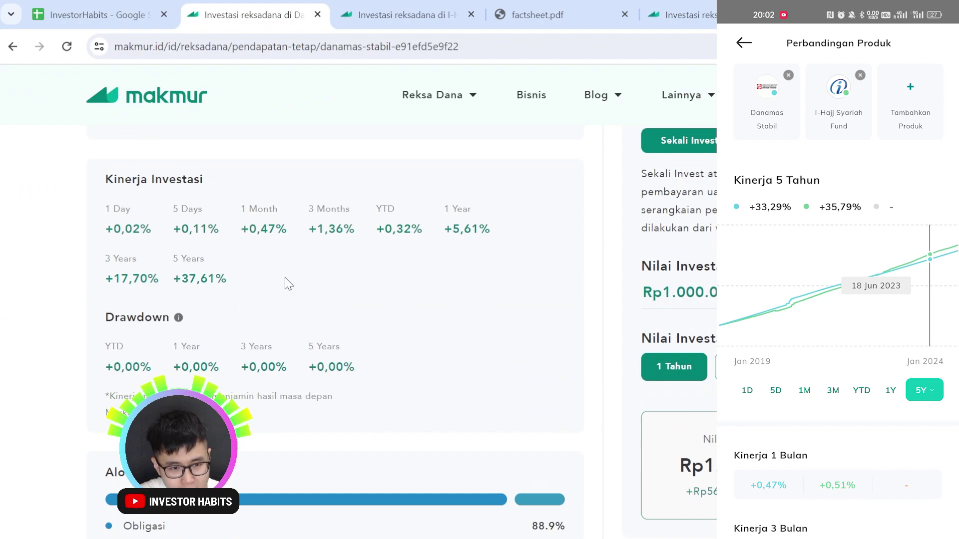
key("ctrl+Tab")
left_click_drag(670, 298, 655, 297)
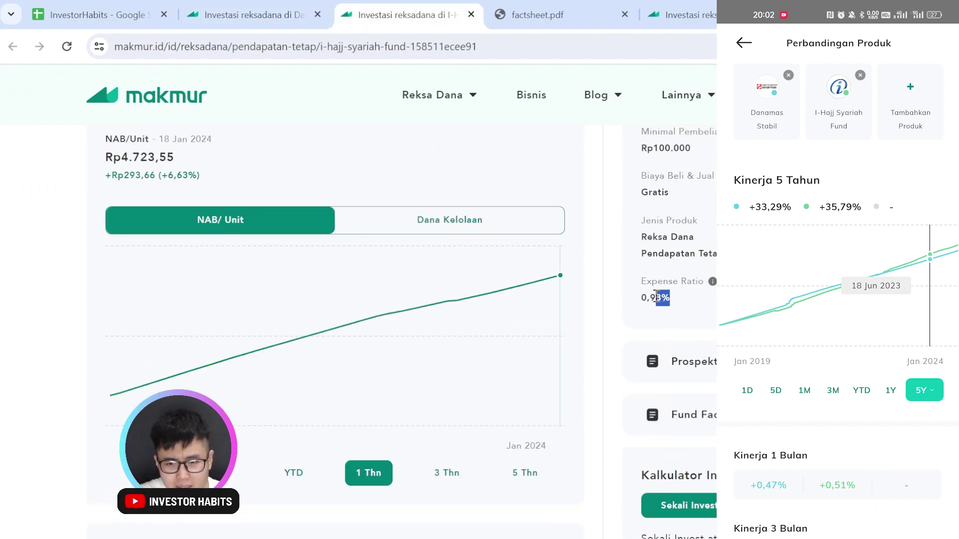
Highlight the expense ratio on the Danamas Stabil Makmur page and check it against the fund's expense ratio cell in the sheet
key("ctrl+shift+Tab")
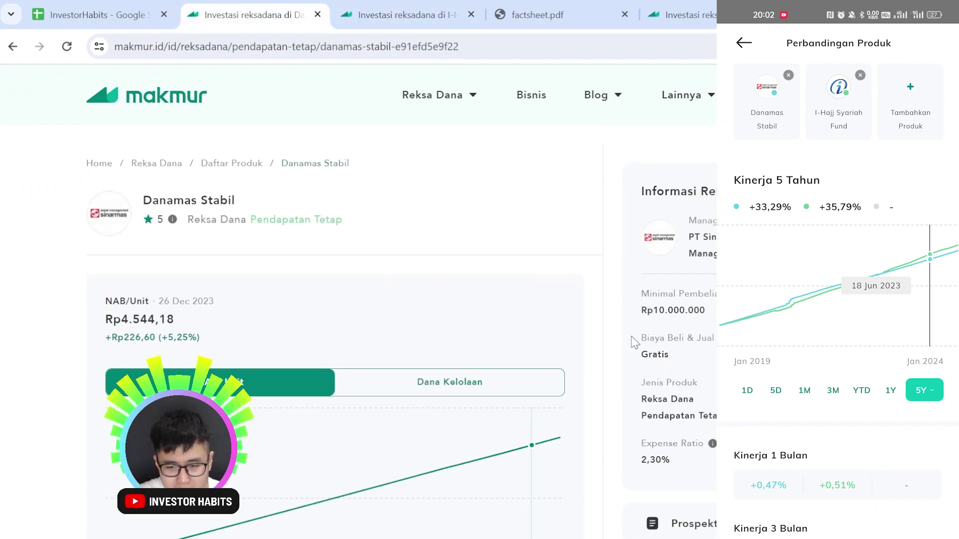
left_click_drag(669, 460, 641, 442)
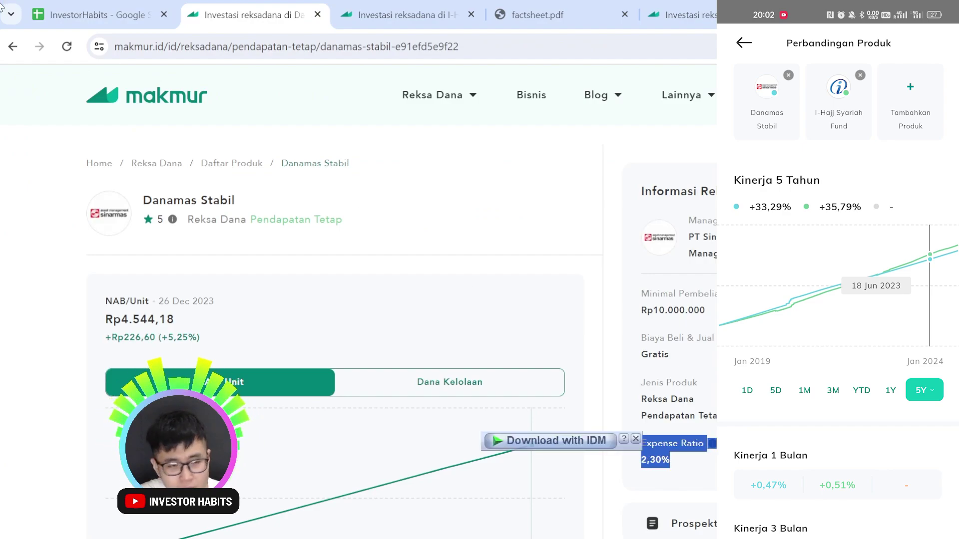
key("ctrl+shift+Tab")
left_click(454, 321)
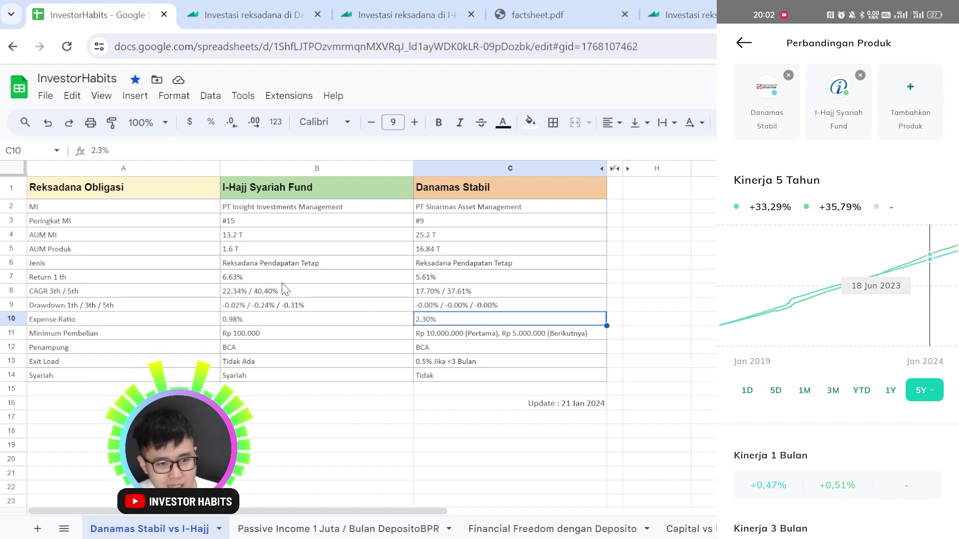
Compare the minimum purchase cells of the I-Hajj Syariah Fund and Danamas Stabil in the sheet
left_click(259, 334)
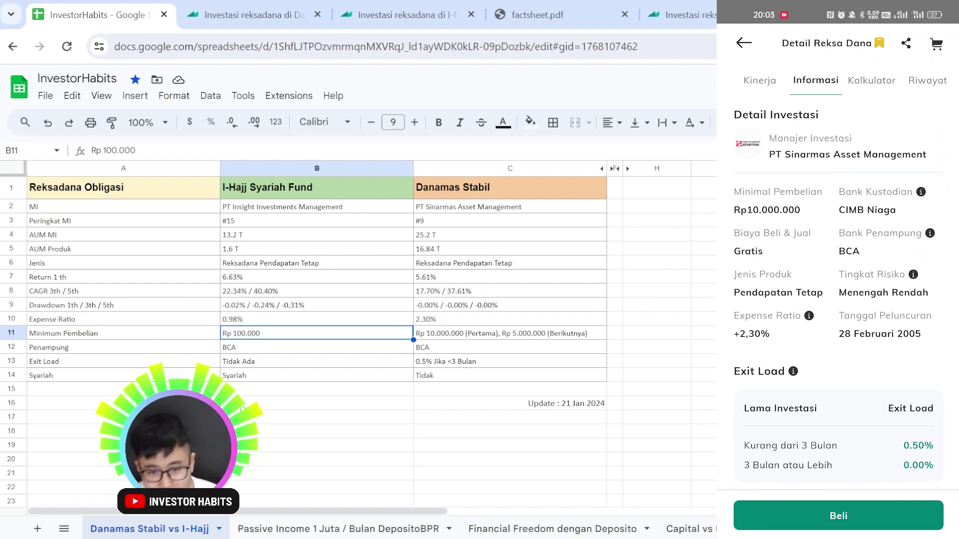
left_click(552, 334)
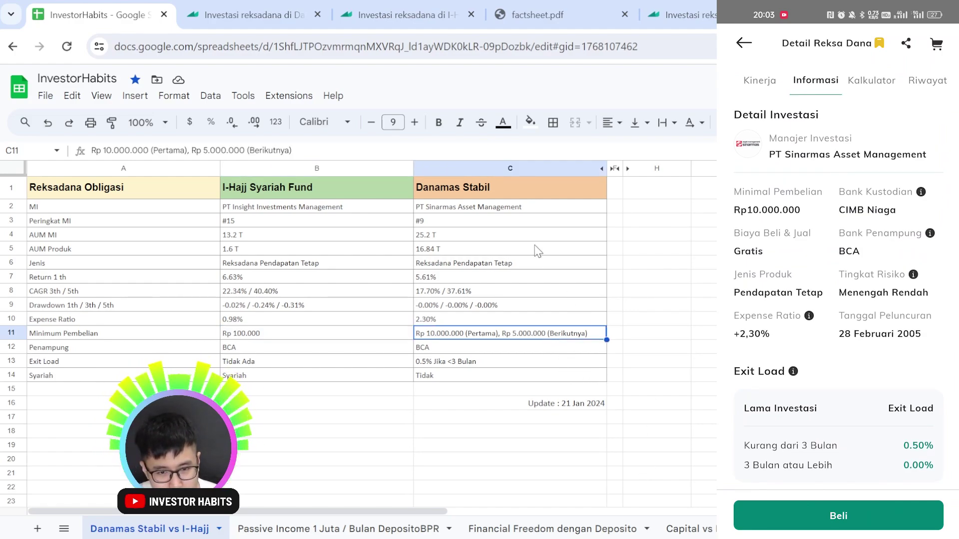
Open the Danamas Stabil factsheet PDF and enlarge its Informasi Lain section
left_click(536, 15)
scroll(446, 335, "up", 10)
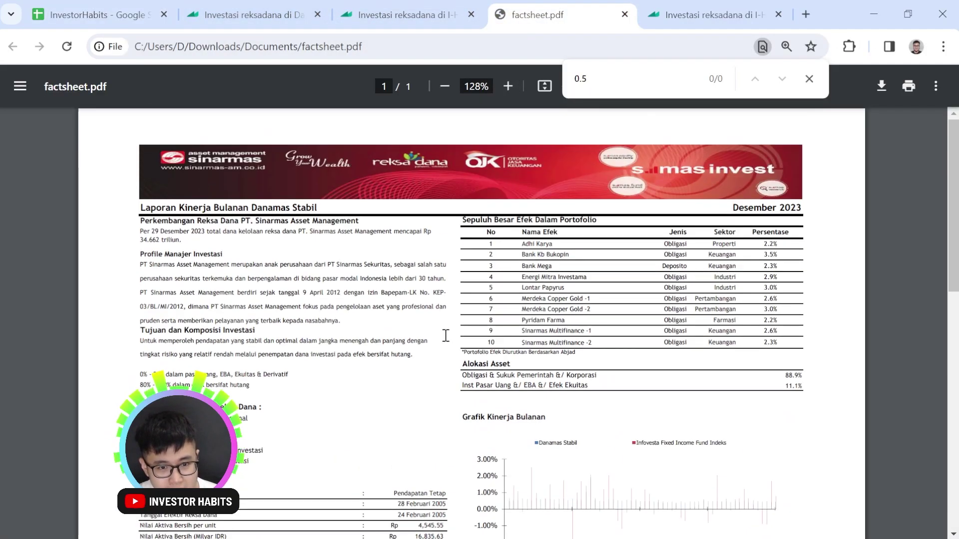
scroll(409, 312, "up", 1)
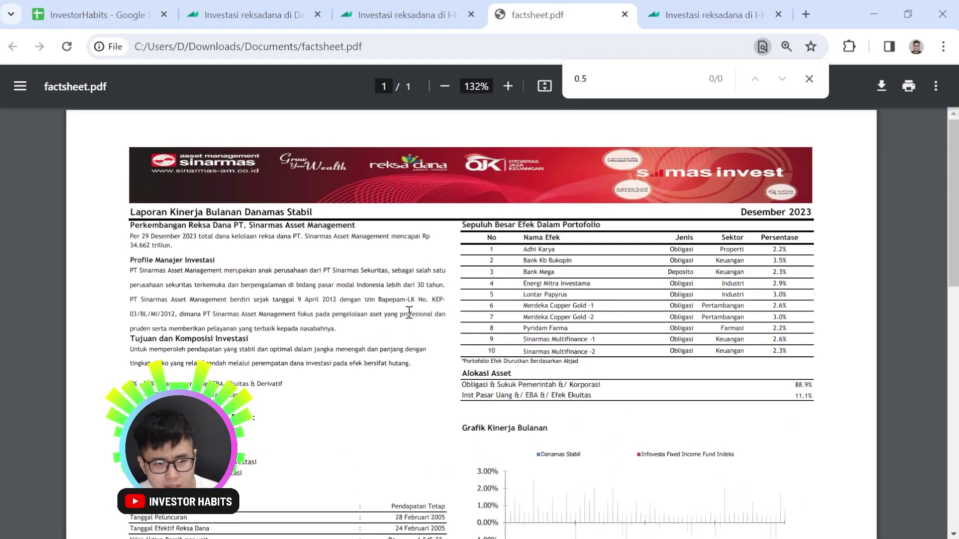
scroll(275, 242, "down", 2)
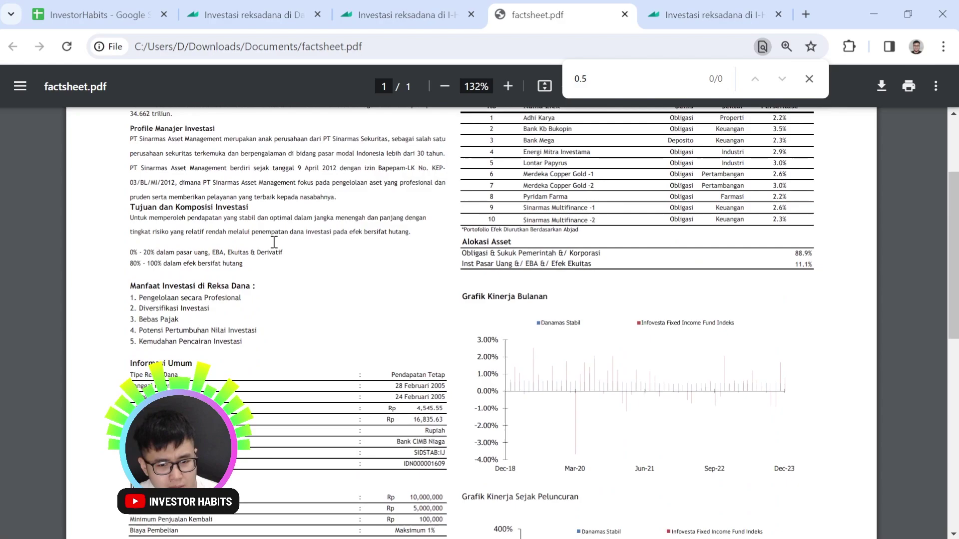
scroll(284, 342, "down", 2)
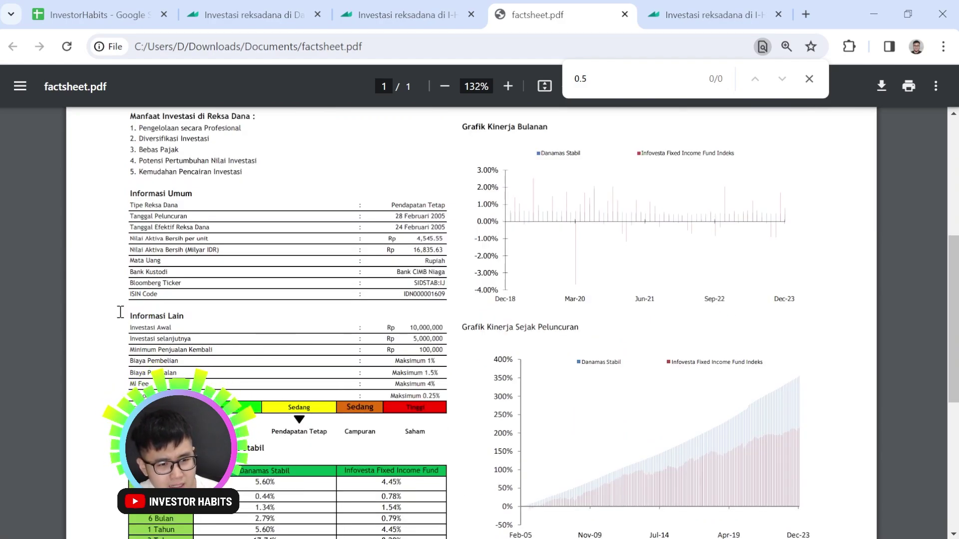
scroll(120, 312, "up", 5, "ctrl")
scroll(118, 316, "down", 2)
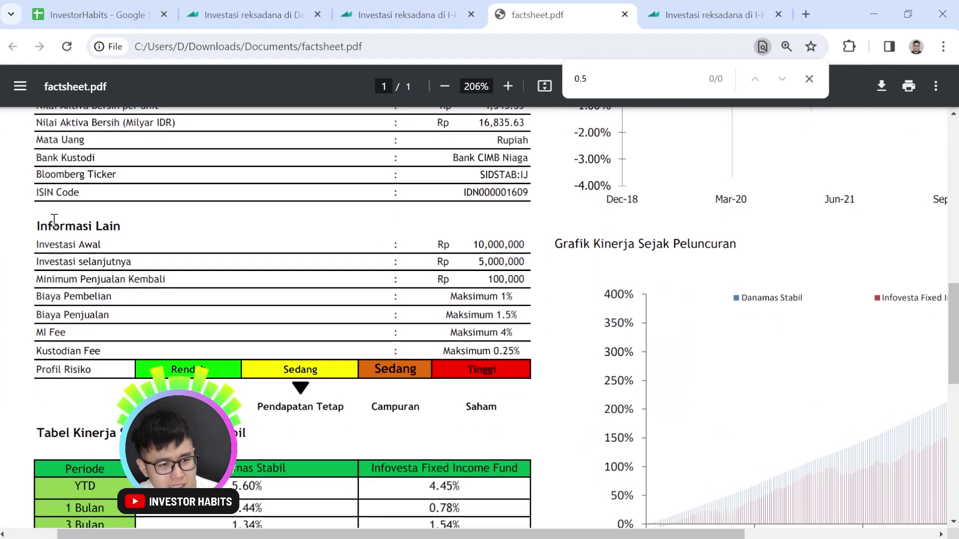
scroll(54, 220, "down", 1)
Highlight the initial investment (Investasi Awal) and subsequent investment (Investasi selanjutnya) entries and their amounts in the factsheet
double_click(53, 187)
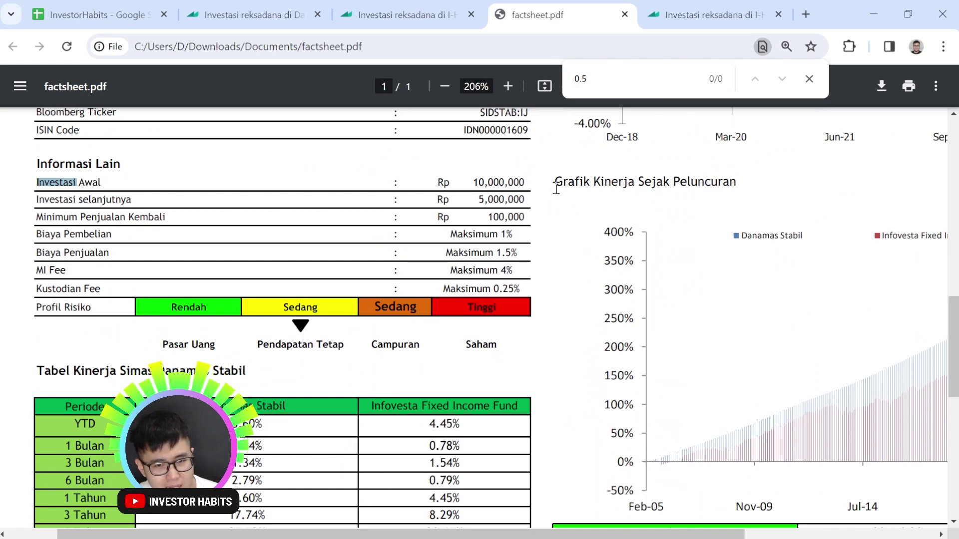
triple_click(484, 182)
double_click(54, 200)
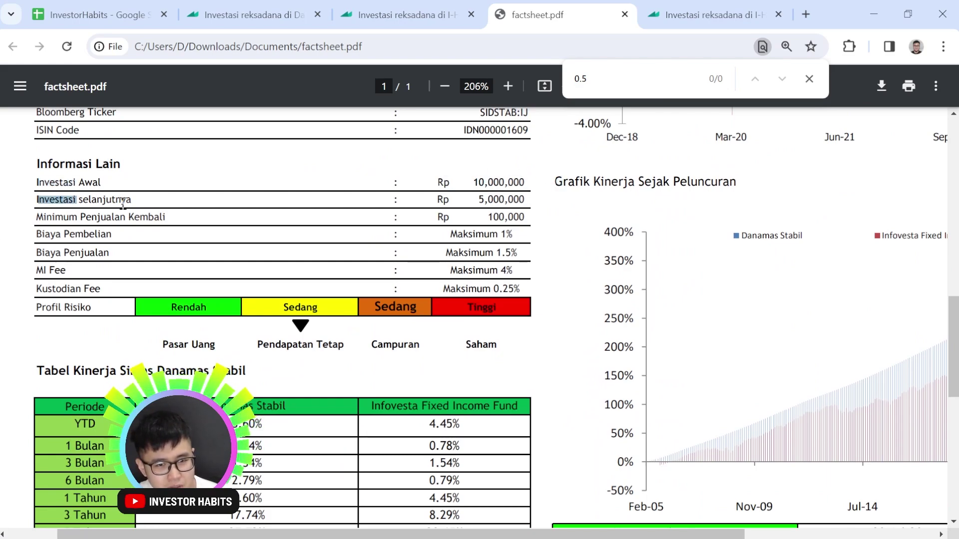
left_click_drag(474, 199, 526, 200)
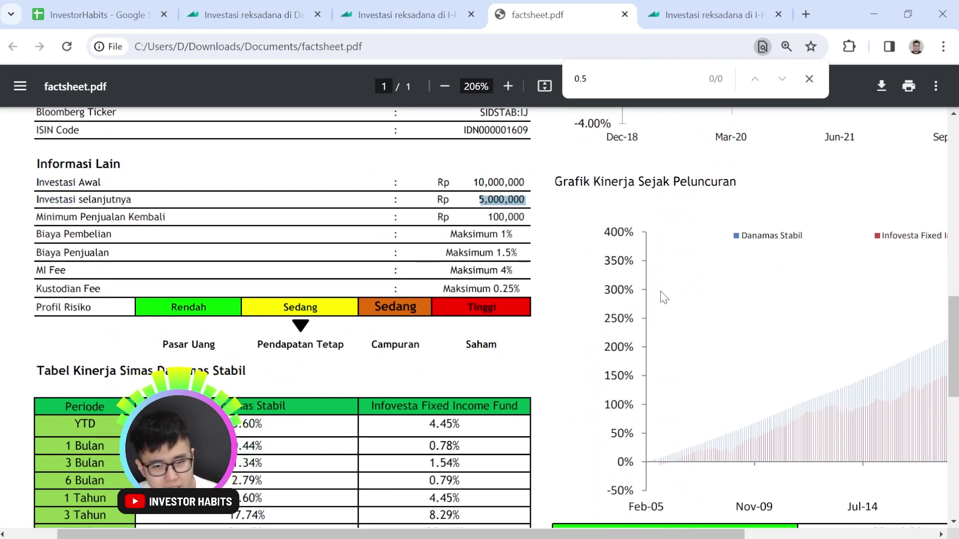
Return to the comparison sheet and review the I-Hajj Syariah Fund's minimum purchase and Danamas Stabil's exit load cells
left_click(96, 11)
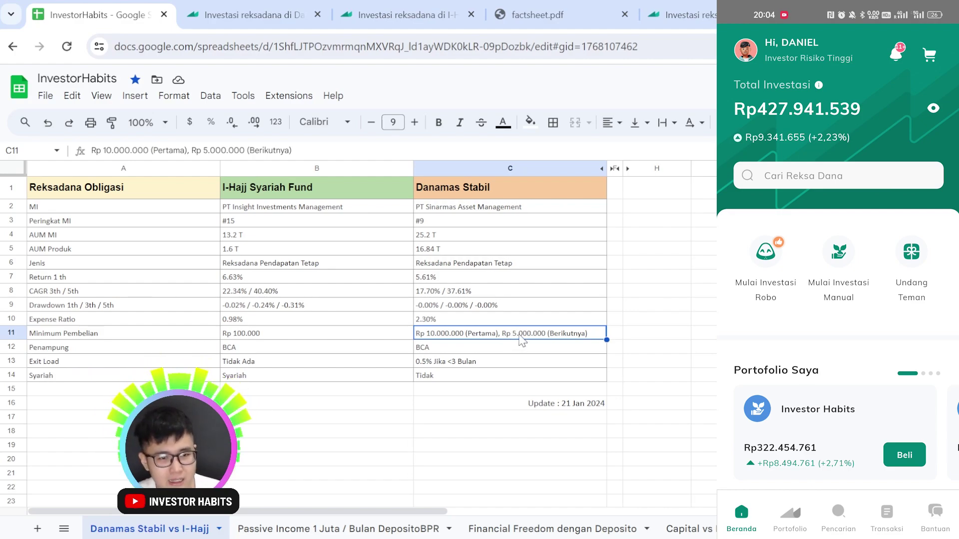
left_click(289, 339)
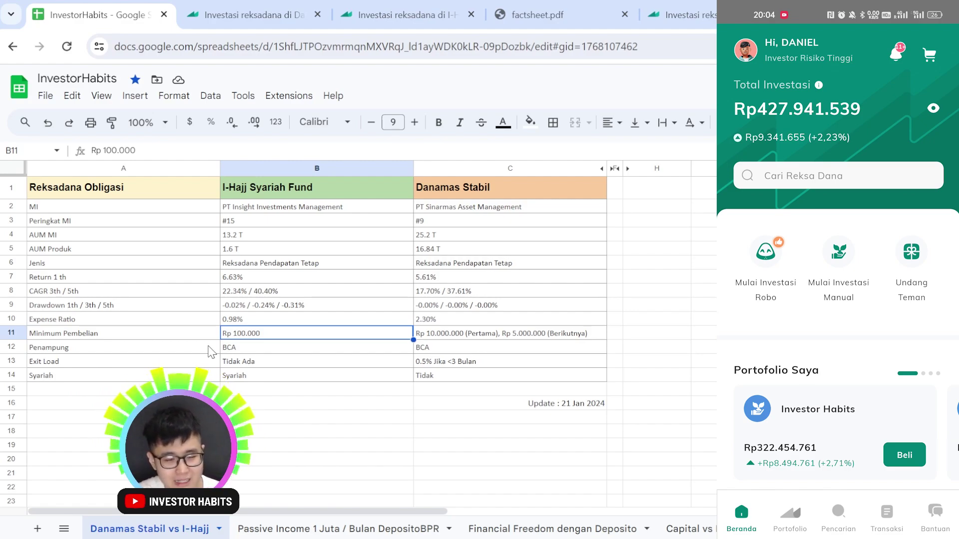
left_click(490, 362)
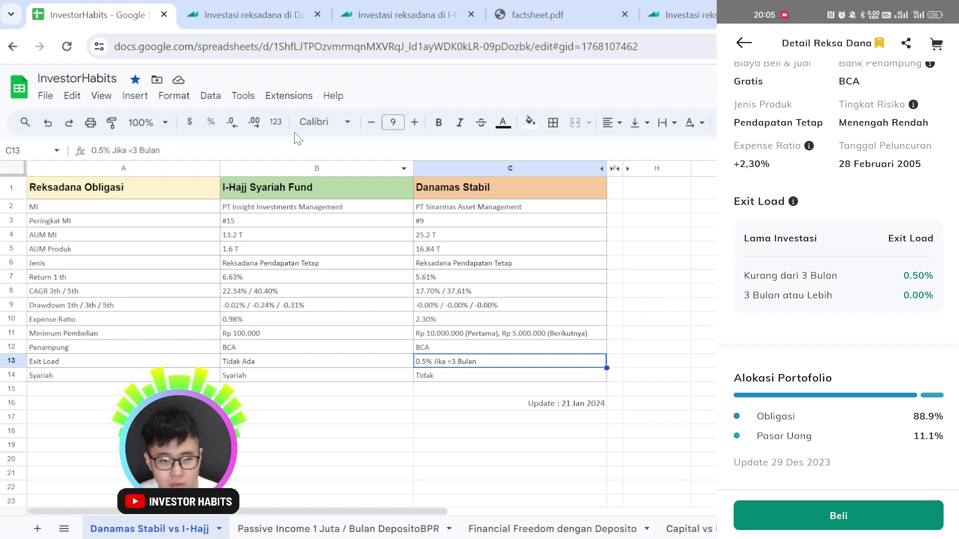
Compare the Syariah row entries for the I-Hajj Syariah Fund and Danamas Stabil in the sheet
left_click(210, 377)
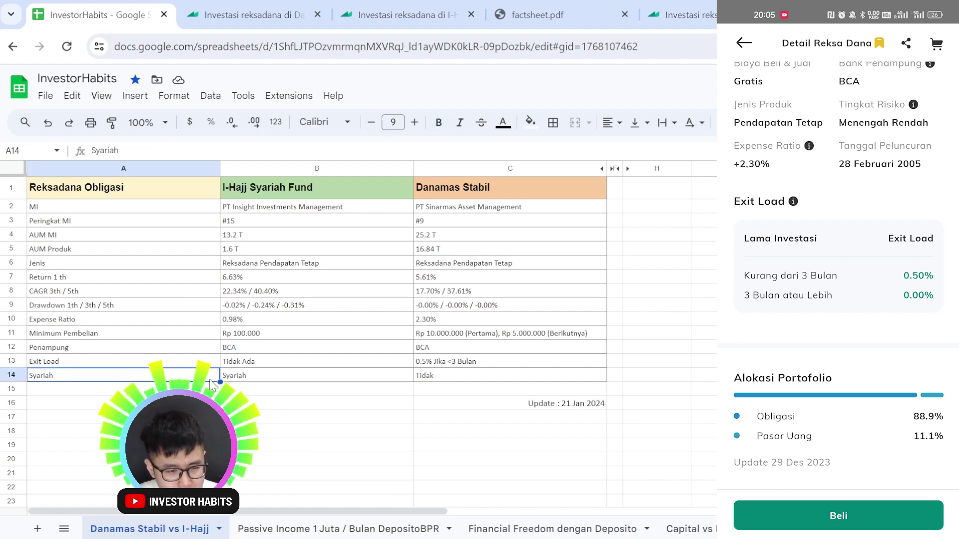
left_click(272, 377)
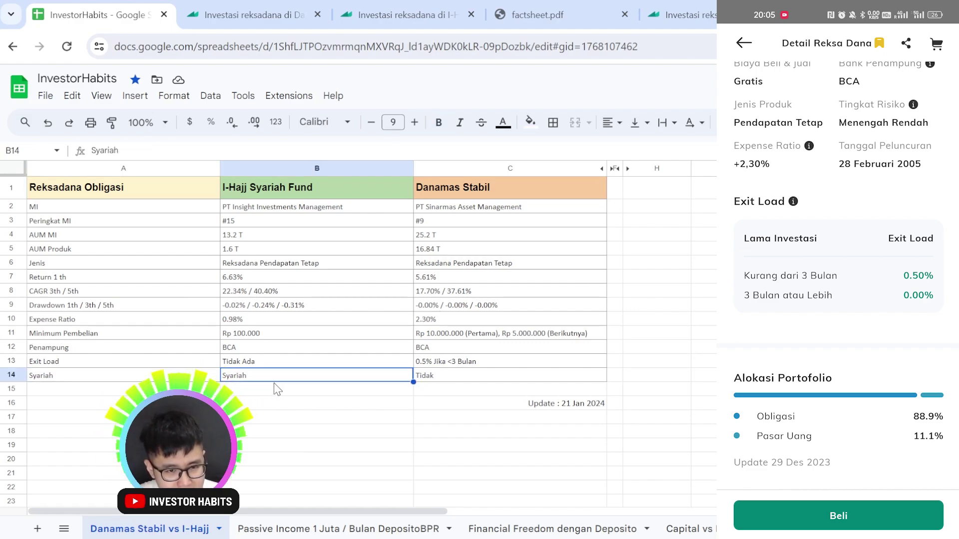
left_click(467, 378)
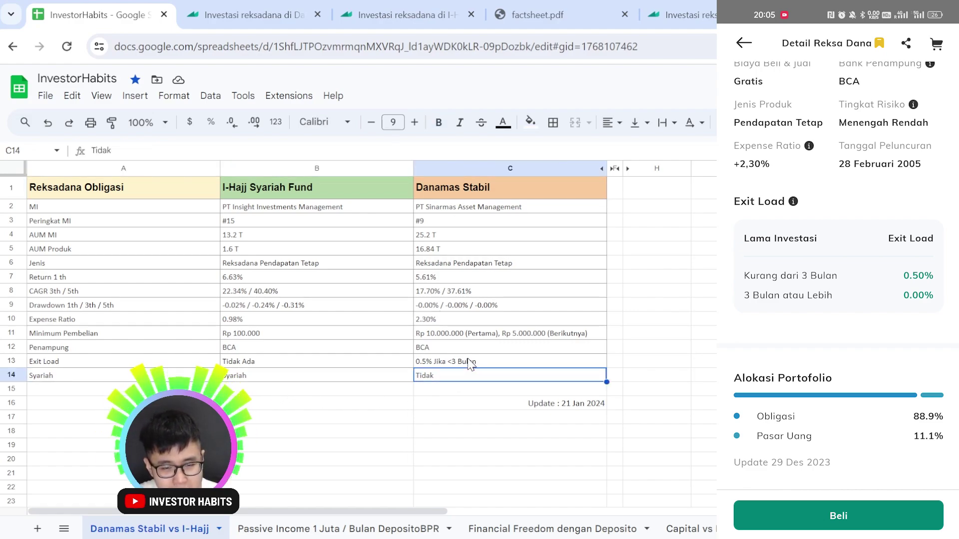